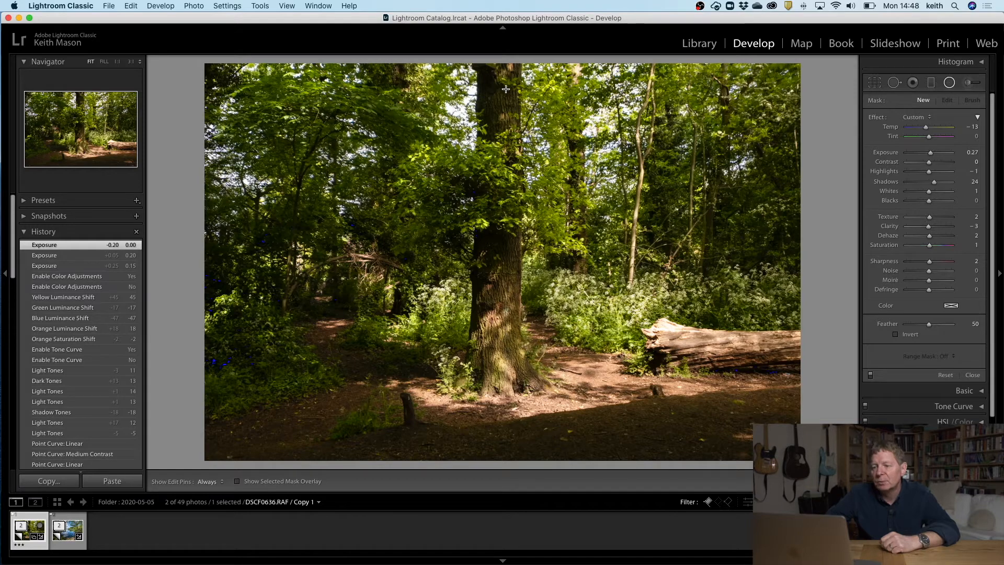
# Add a tall elliptical radial filter around the central tree, running from the photo's upper edge to just below the trunk's base.
pyautogui.moveTo(475, 138); pyautogui.dragTo(537, 201)
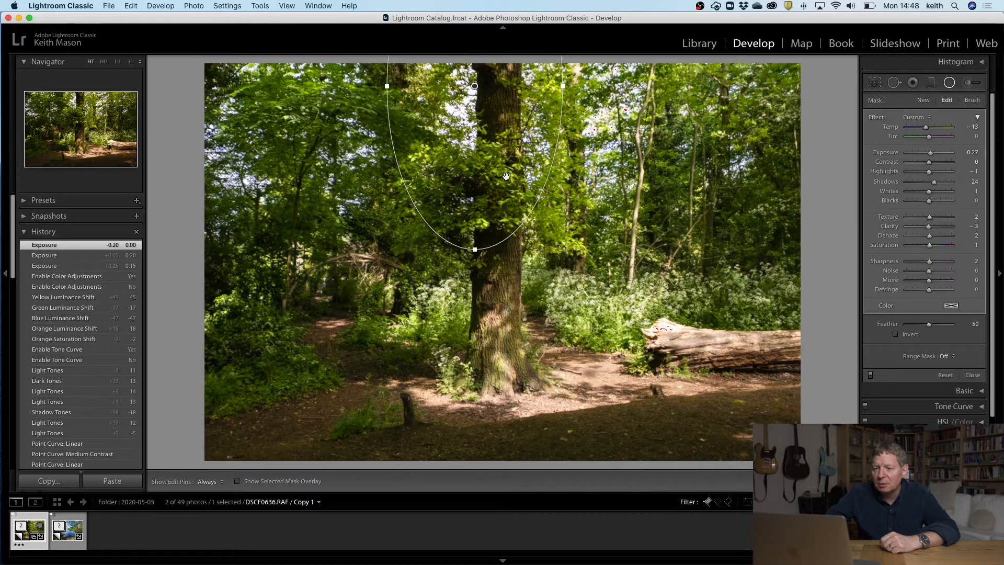
pyautogui.moveTo(475, 85); pyautogui.dragTo(480, 229)
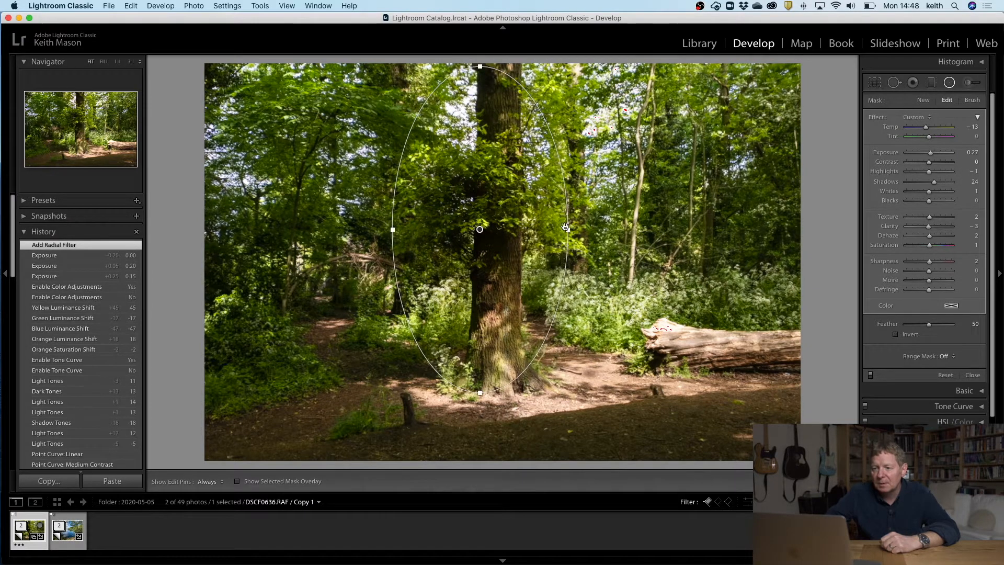
pyautogui.moveTo(480, 59); pyautogui.dragTo(481, 49)
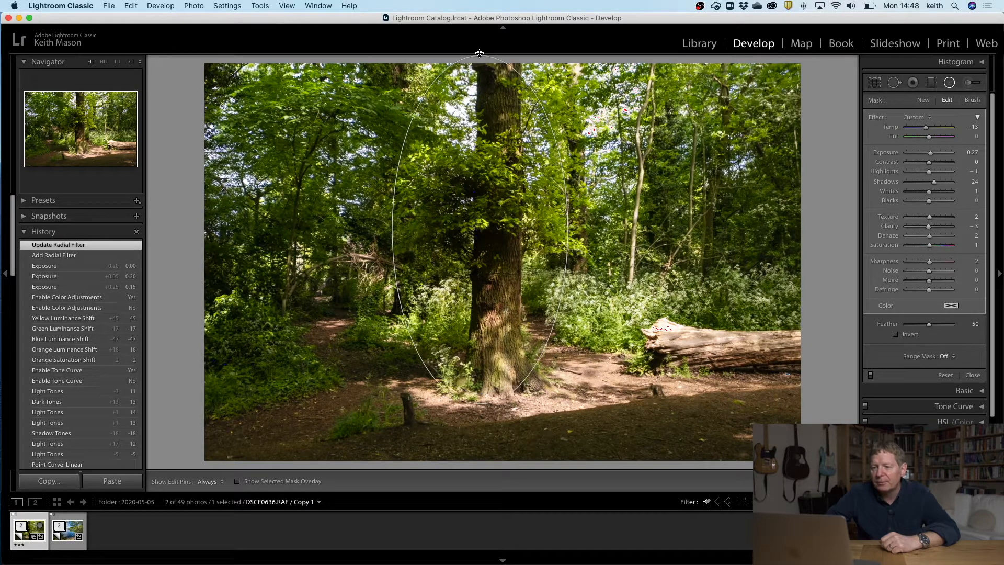
pyautogui.moveTo(480, 227); pyautogui.dragTo(489, 245)
pyautogui.moveTo(579, 249); pyautogui.dragTo(590, 248)
pyautogui.moveTo(474, 180); pyautogui.dragTo(471, 170)
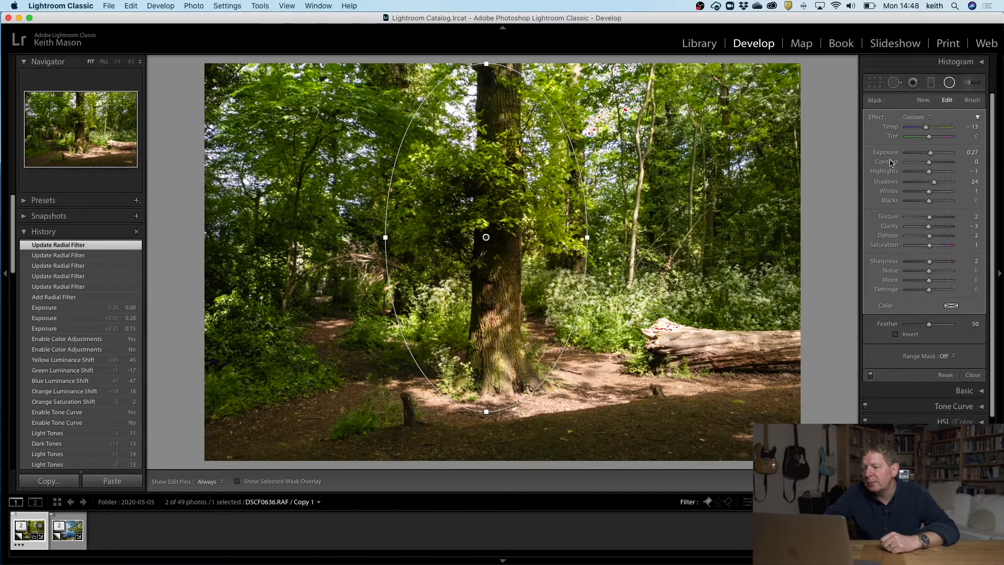
# Invert the radial filter's mask to affect the inside, with shadows at 0 and exposure at 0.68.
pyautogui.moveTo(929, 182); pyautogui.dragTo(929, 156)
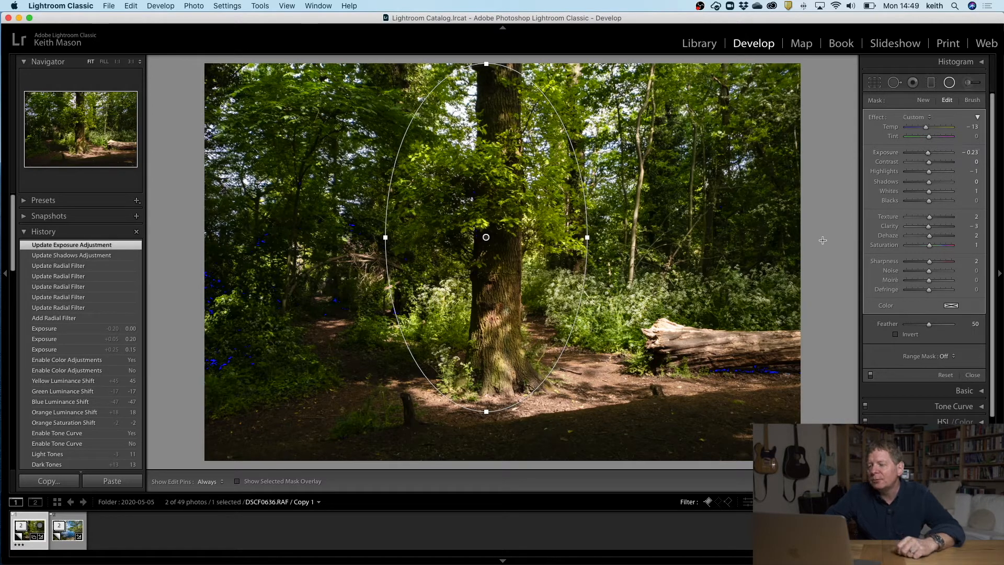
pyautogui.click(896, 335)
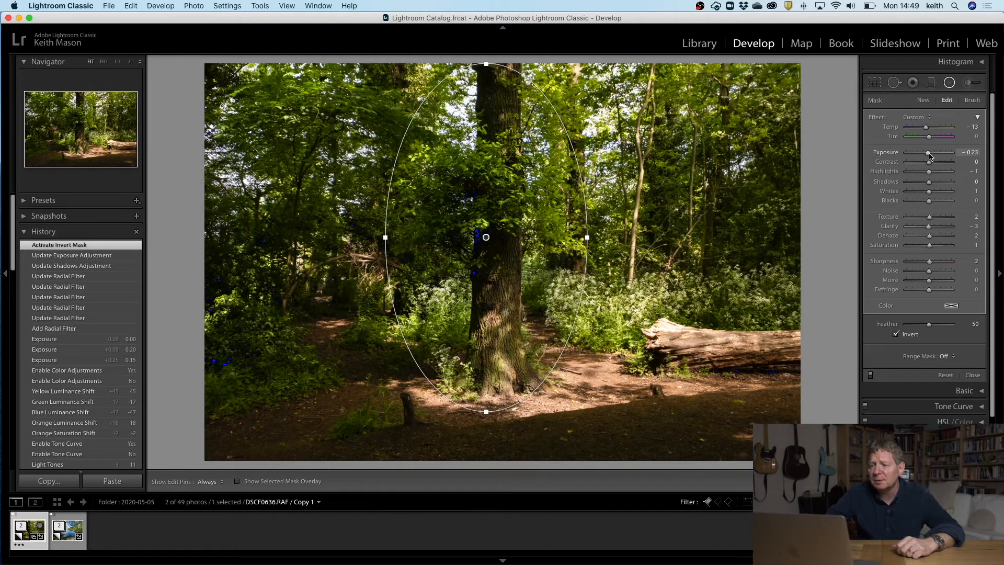
pyautogui.moveTo(928, 155); pyautogui.dragTo(934, 155)
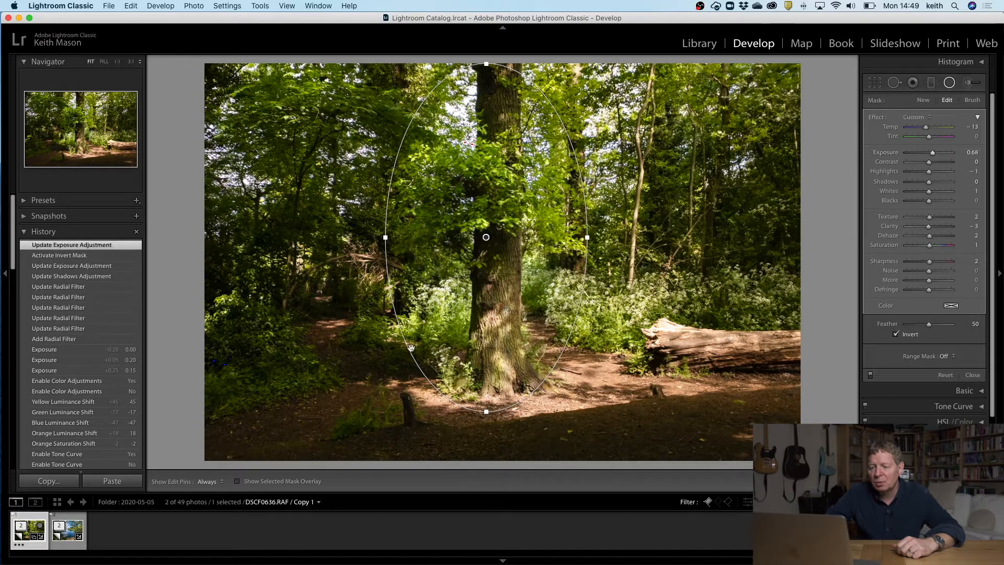
# Enlarge the radial filter so it extends onto the shaded ground below the trunk and slightly wider on both sides.
pyautogui.click(481, 417)
pyautogui.moveTo(481, 417); pyautogui.dragTo(488, 441)
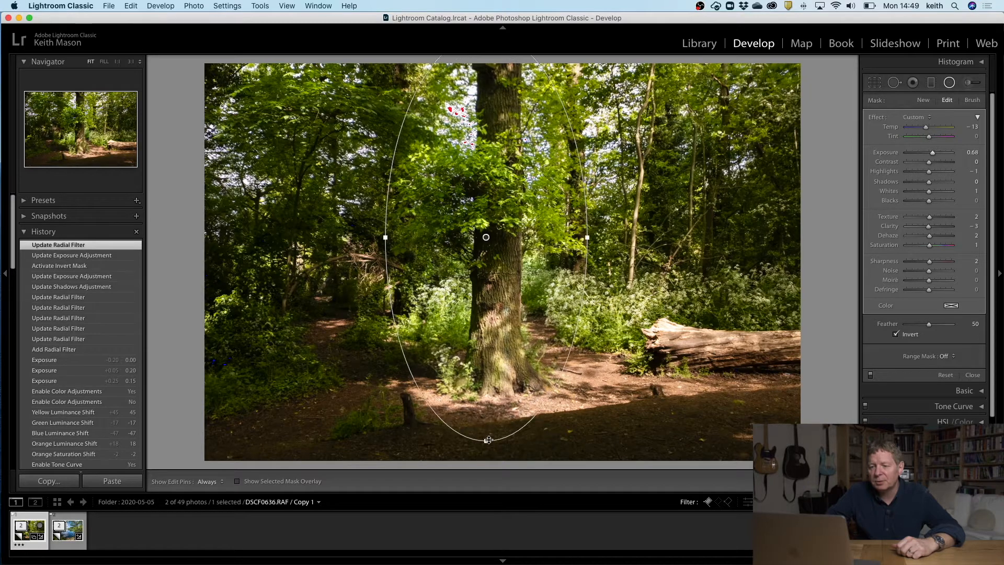
pyautogui.moveTo(587, 237); pyautogui.dragTo(596, 238)
pyautogui.click(484, 442)
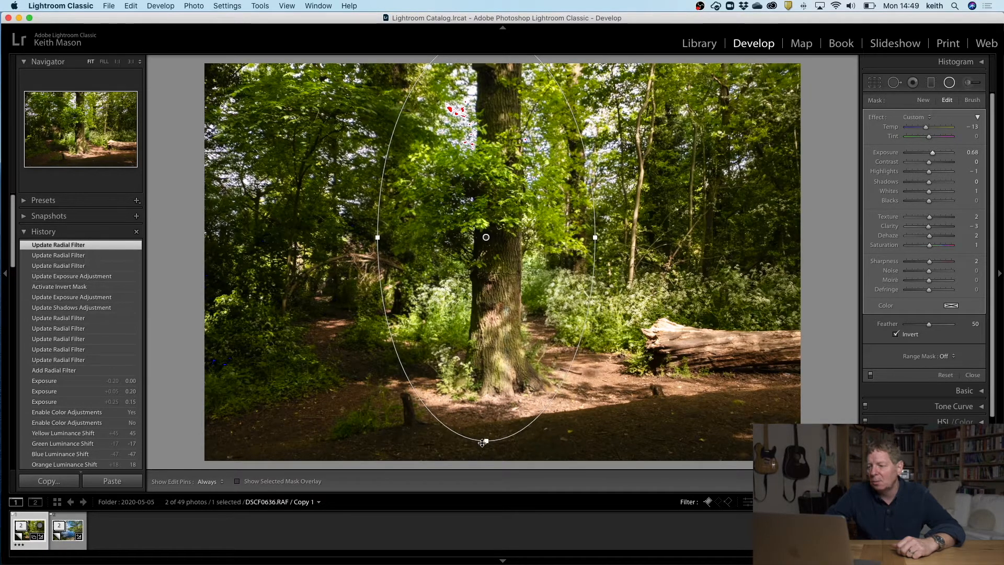
pyautogui.moveTo(486, 442); pyautogui.dragTo(485, 444)
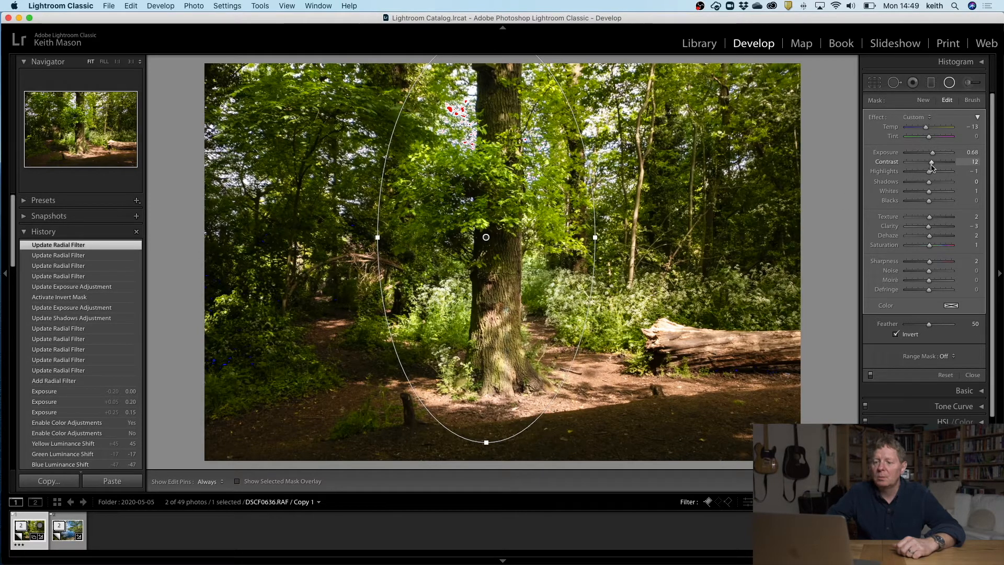
# Set the radial filter's contrast to 25 and highlights to -24, and close the Radial Filter tool.
pyautogui.press('Down')
pyautogui.press('Down')
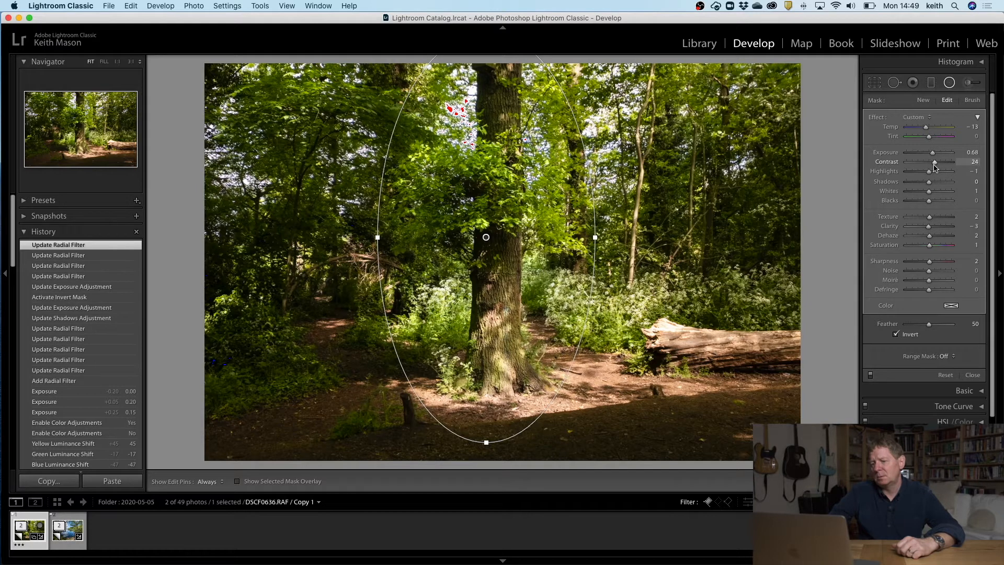
pyautogui.press('Up')
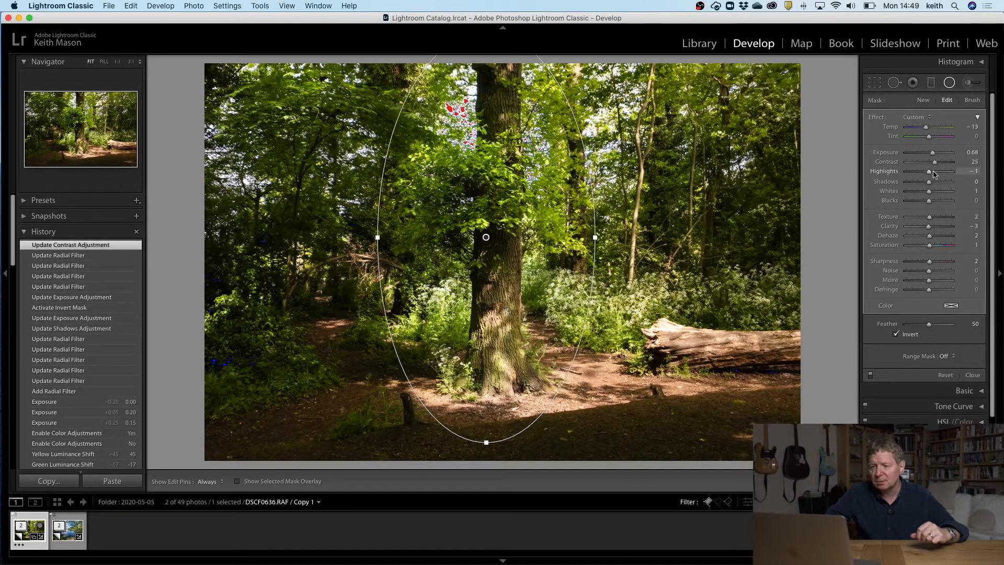
pyautogui.moveTo(929, 175); pyautogui.dragTo(925, 174)
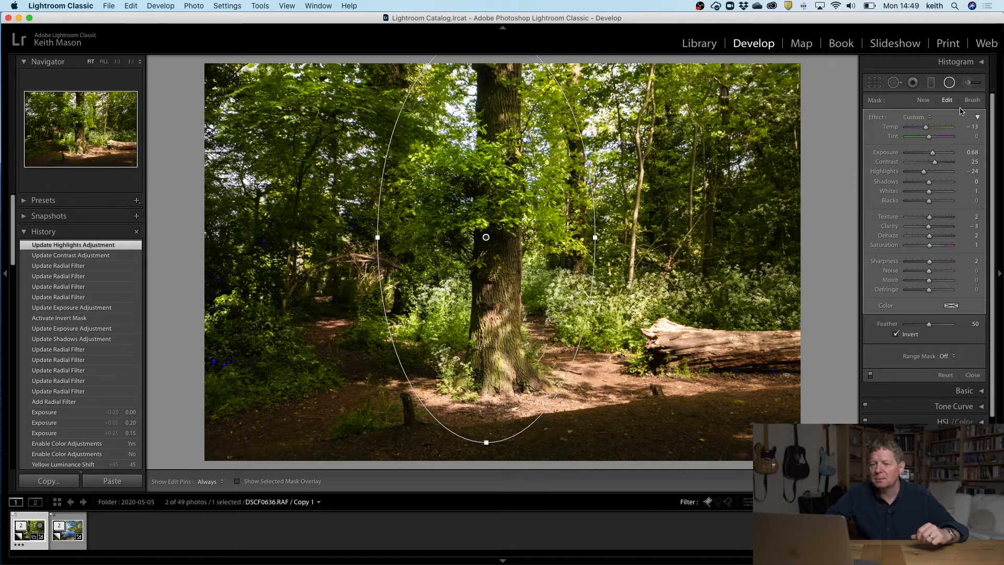
pyautogui.click(950, 84)
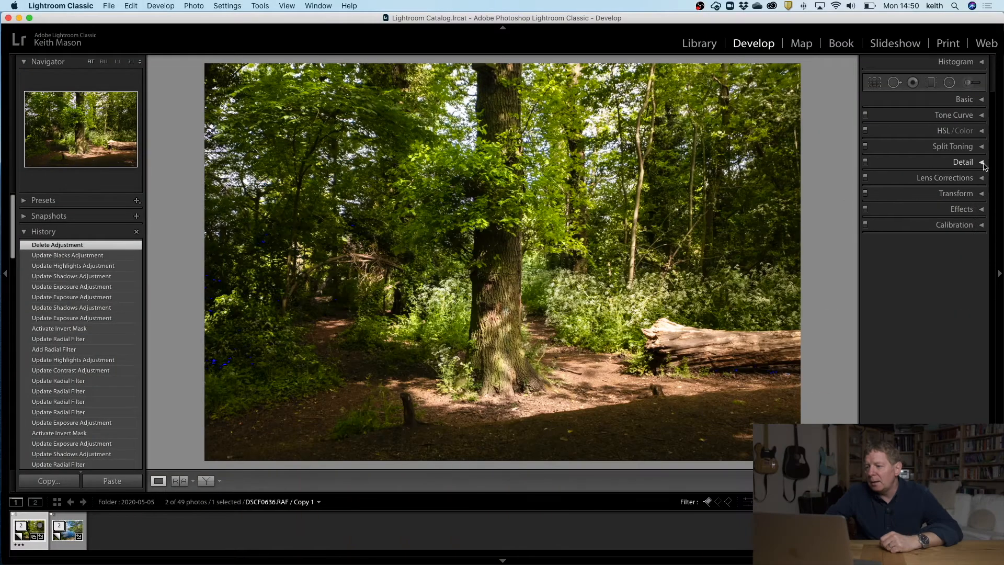
# Apply a Highlight Priority post-crop vignette to the photo with an amount of -31.
pyautogui.click(982, 210)
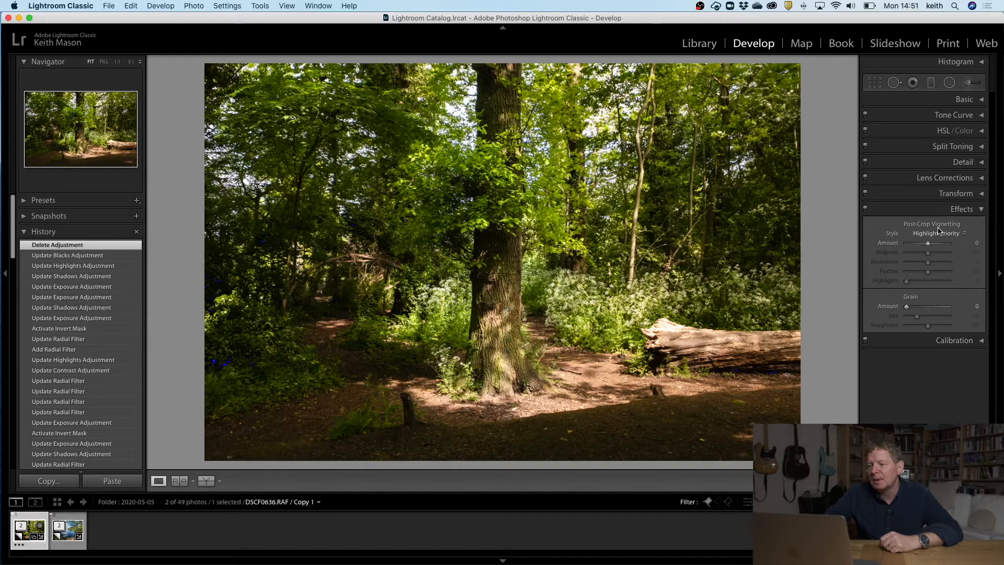
pyautogui.moveTo(929, 246); pyautogui.dragTo(913, 246)
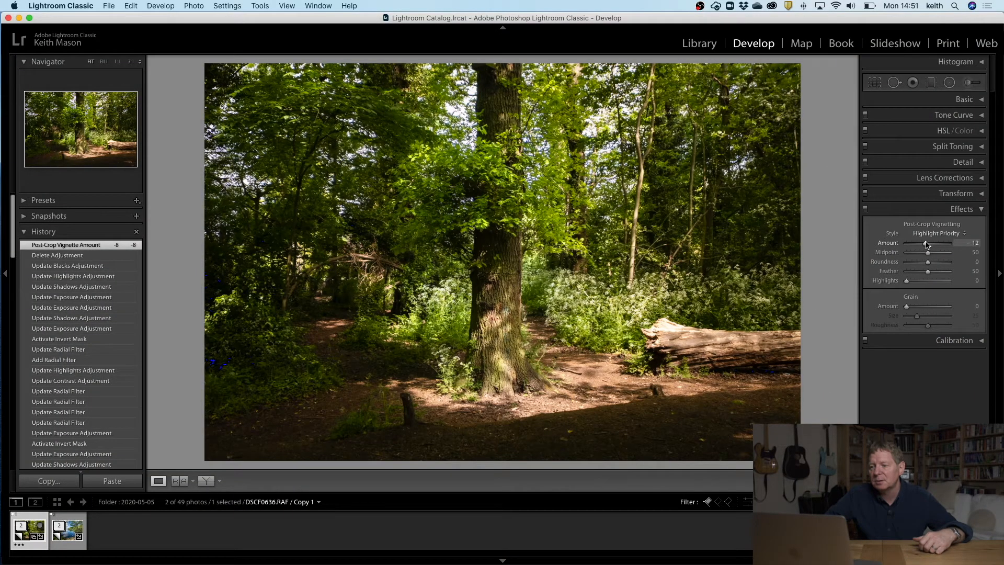
pyautogui.moveTo(926, 243); pyautogui.dragTo(923, 245)
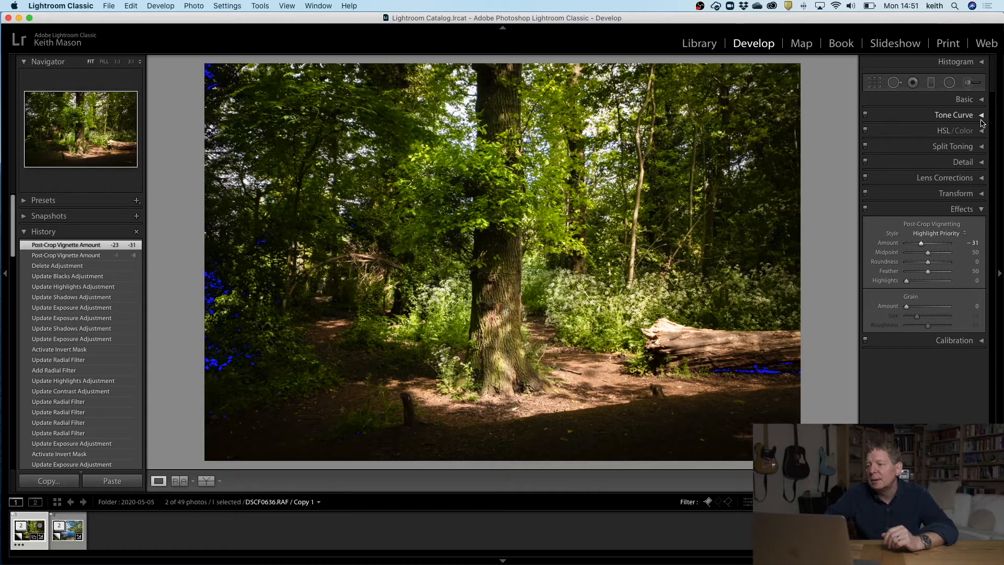
# Show the histogram and compare the photo with the vignette effect disabled and enabled.
pyautogui.click(979, 62)
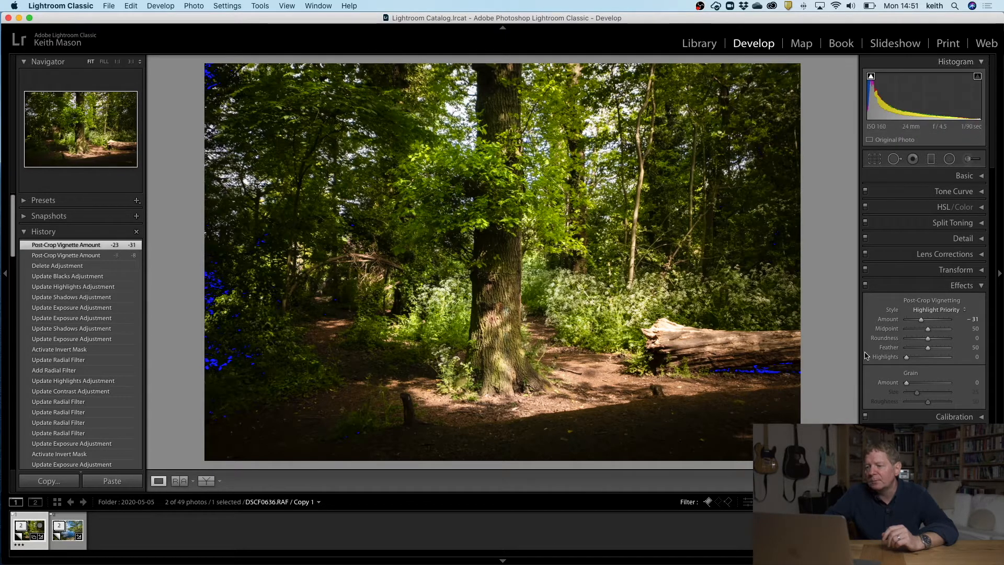
pyautogui.click(865, 285)
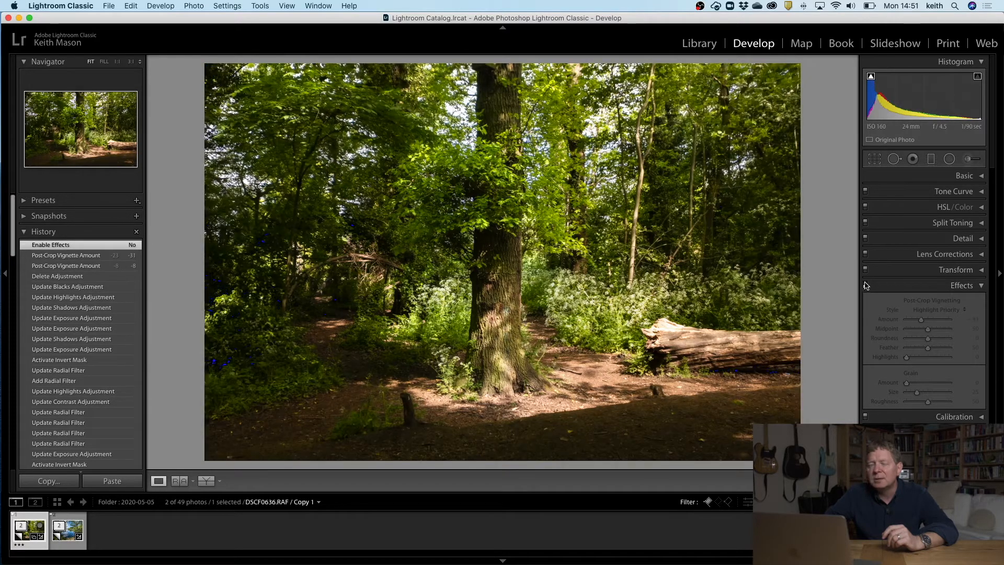
pyautogui.click(866, 285)
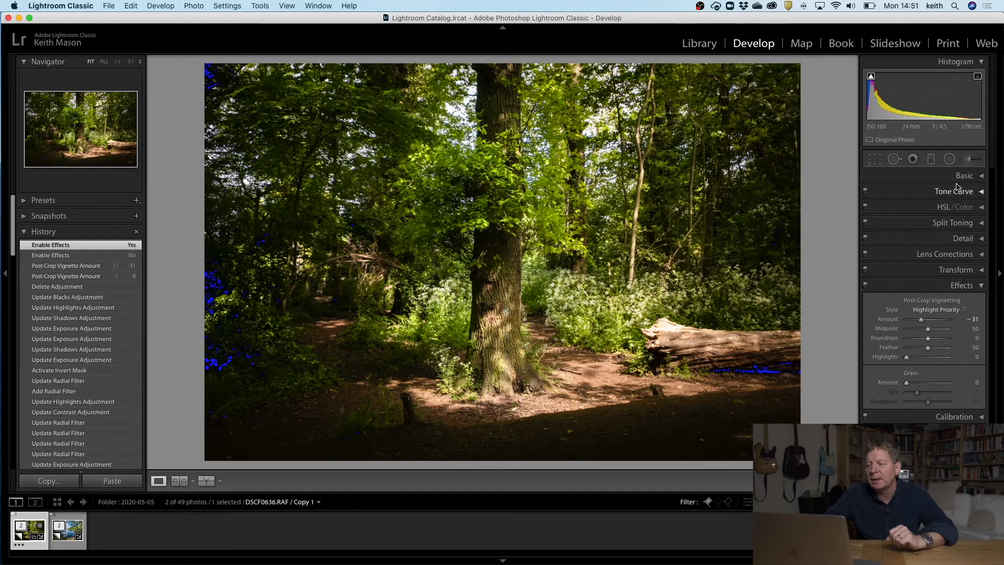
# Set the whole photo's exposure to +0.70 and its shadows to +41 in the basic tone adjustments.
pyautogui.click(981, 178)
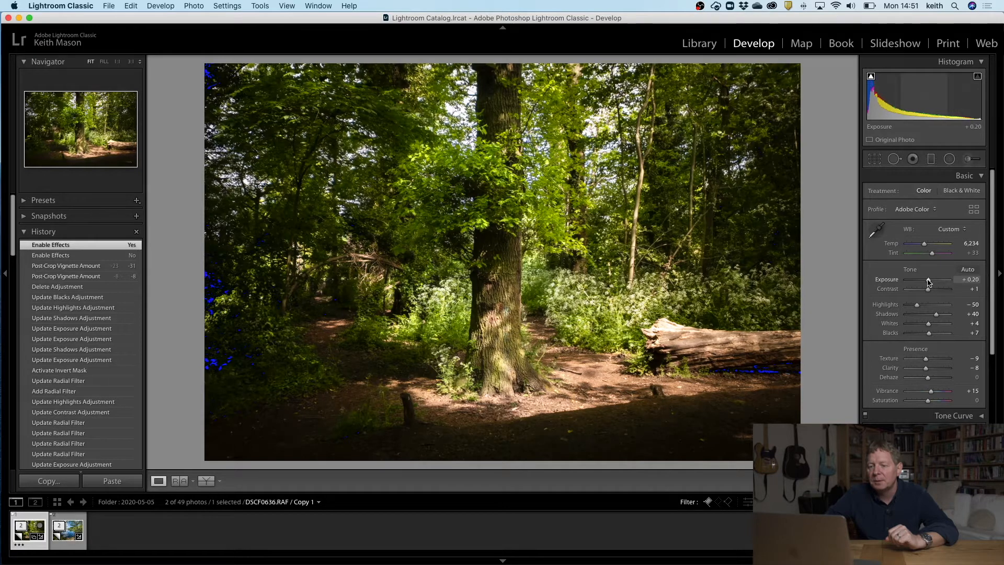
pyautogui.moveTo(929, 282); pyautogui.dragTo(930, 281)
pyautogui.moveTo(931, 282); pyautogui.dragTo(931, 281)
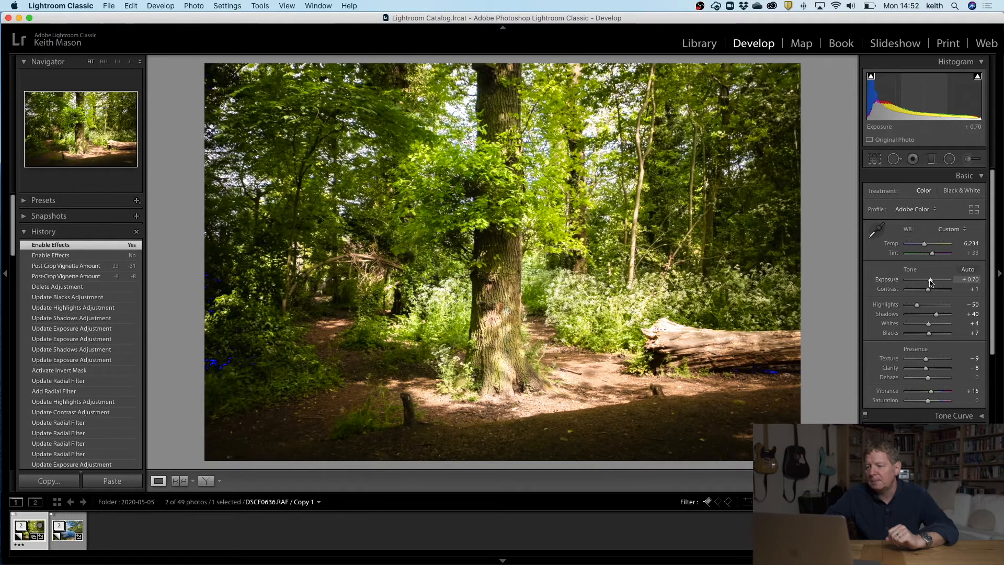
pyautogui.moveTo(931, 282); pyautogui.dragTo(931, 283)
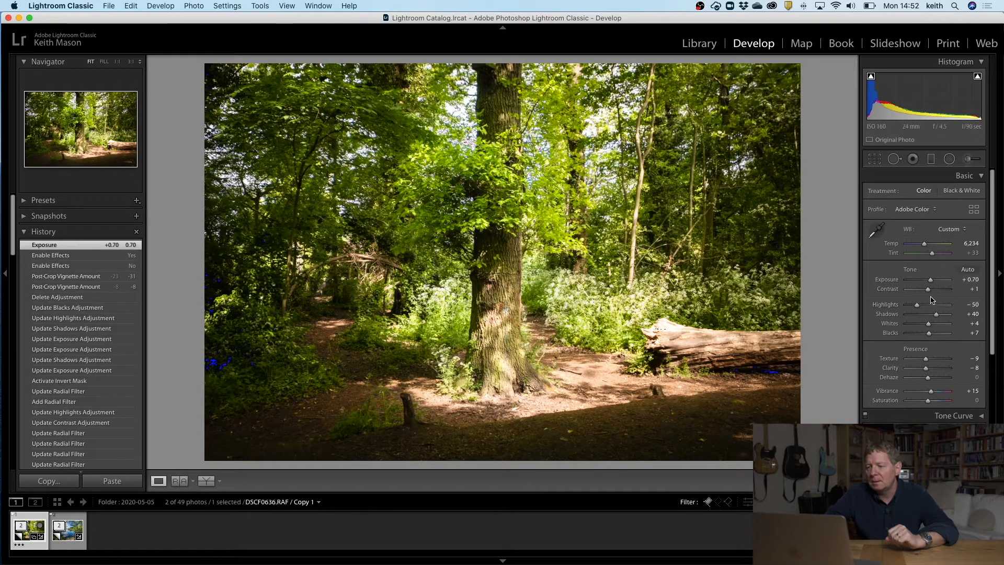
pyautogui.moveTo(935, 316); pyautogui.dragTo(935, 316)
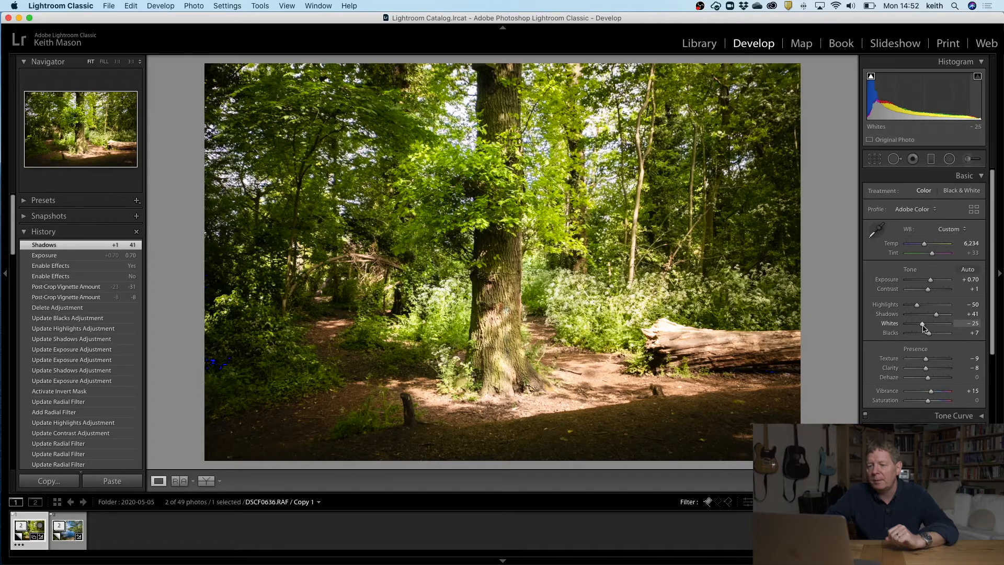
# Reduce the whole photo's exposure to +0.45 and set its whites to -38.
pyautogui.moveTo(922, 328); pyautogui.dragTo(916, 327)
pyautogui.moveTo(931, 280); pyautogui.dragTo(928, 284)
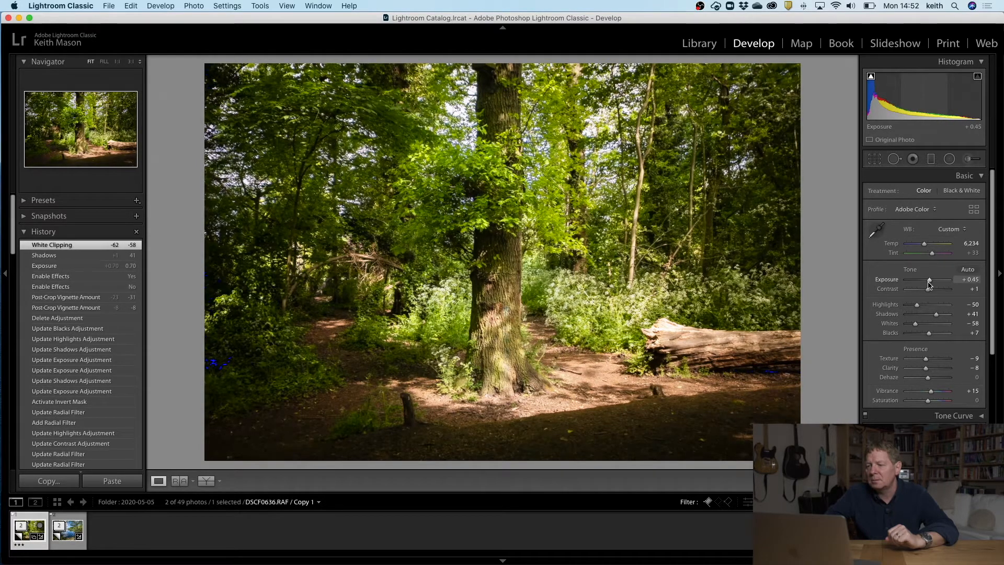
pyautogui.moveTo(930, 284); pyautogui.dragTo(930, 284)
pyautogui.moveTo(916, 324); pyautogui.dragTo(919, 324)
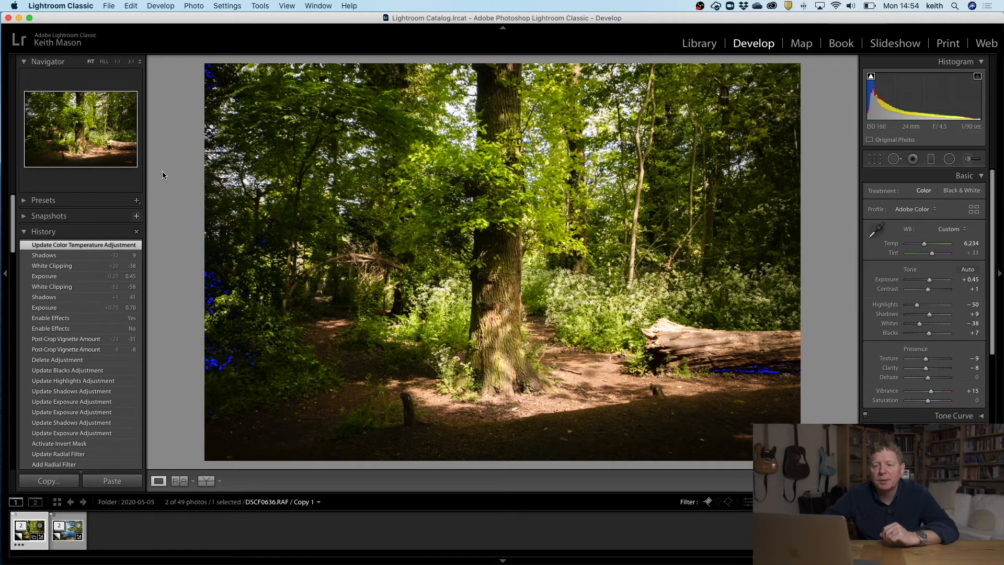
# Switch to the Library module and start exporting the finished woodland photo.
pyautogui.click(116, 9)
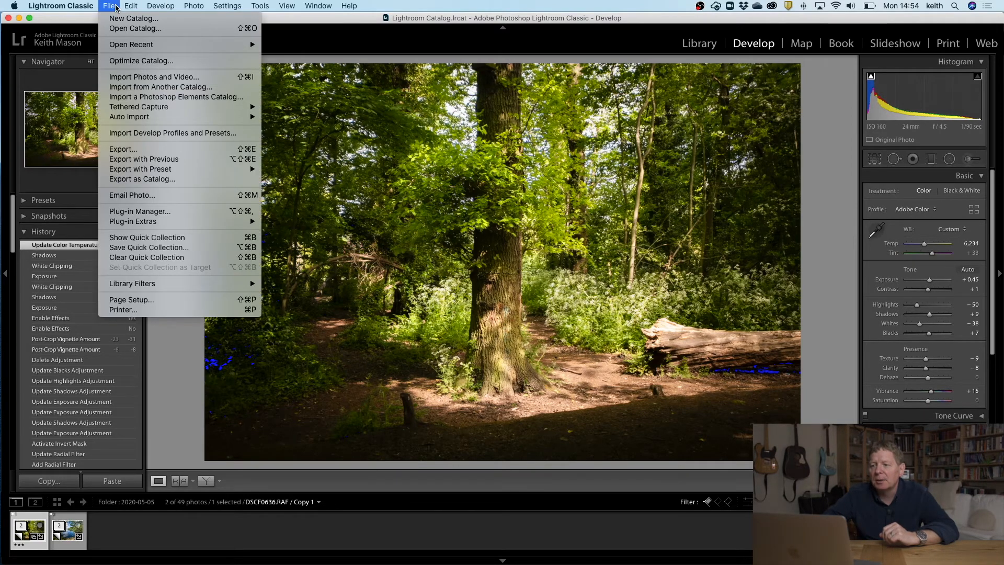
pyautogui.click(677, 54)
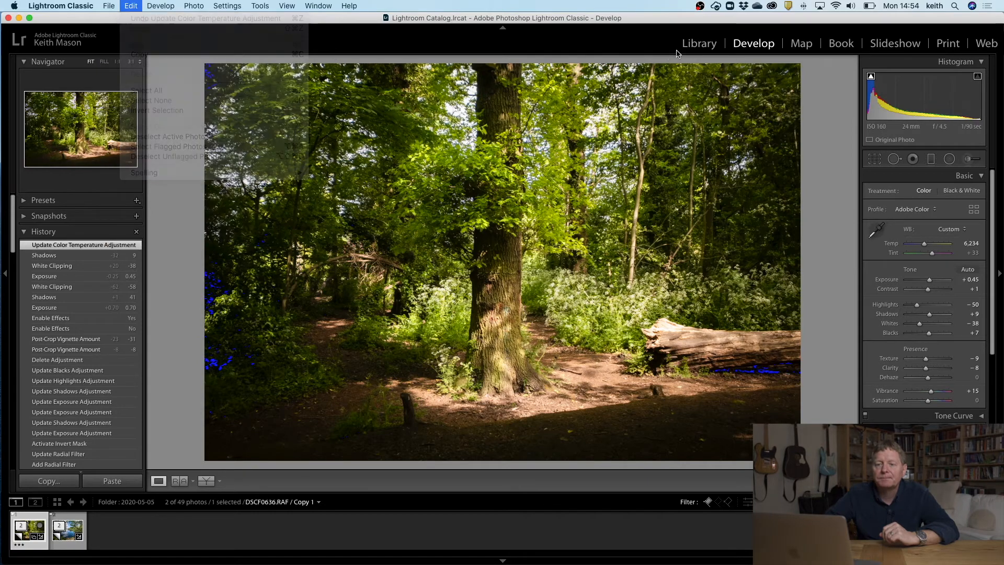
pyautogui.click(679, 51)
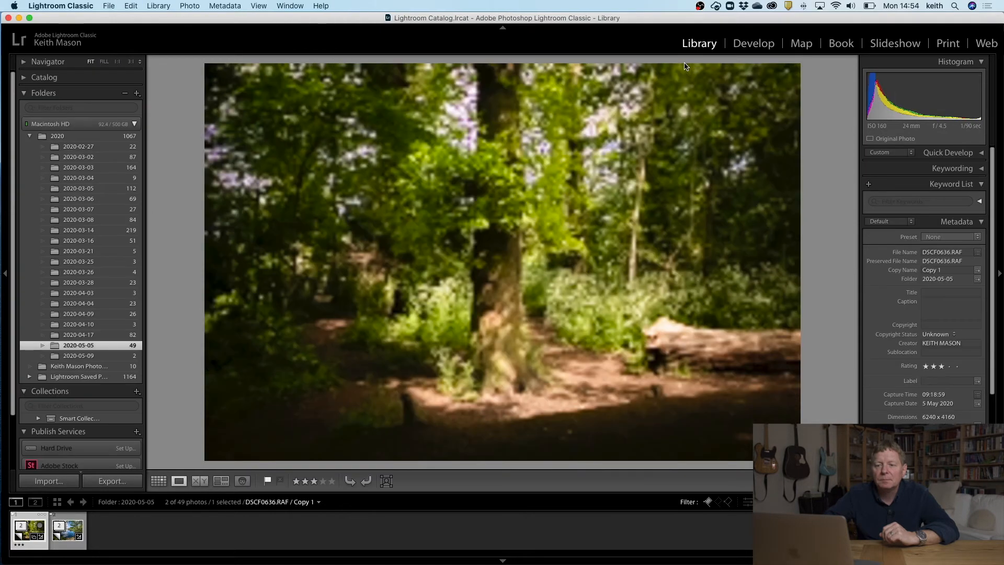
pyautogui.click(114, 9)
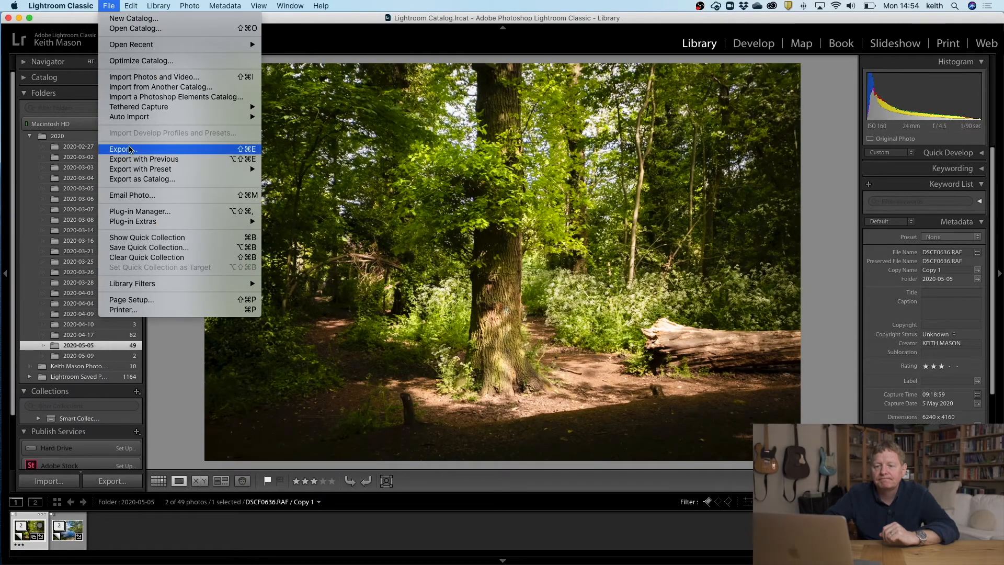